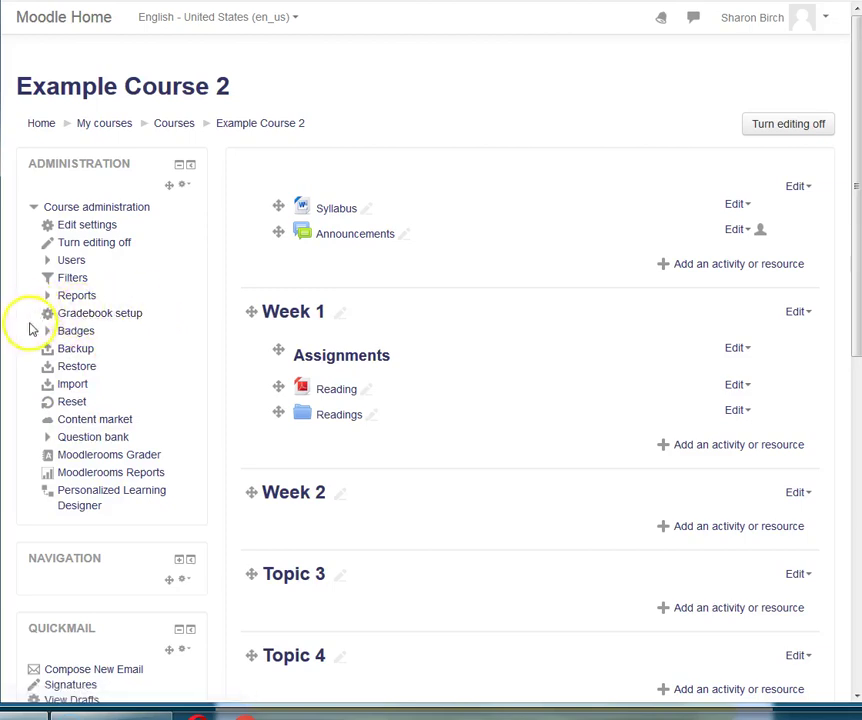
# Open the gradebook setup for Example Course 2
pyautogui.click(95, 318)
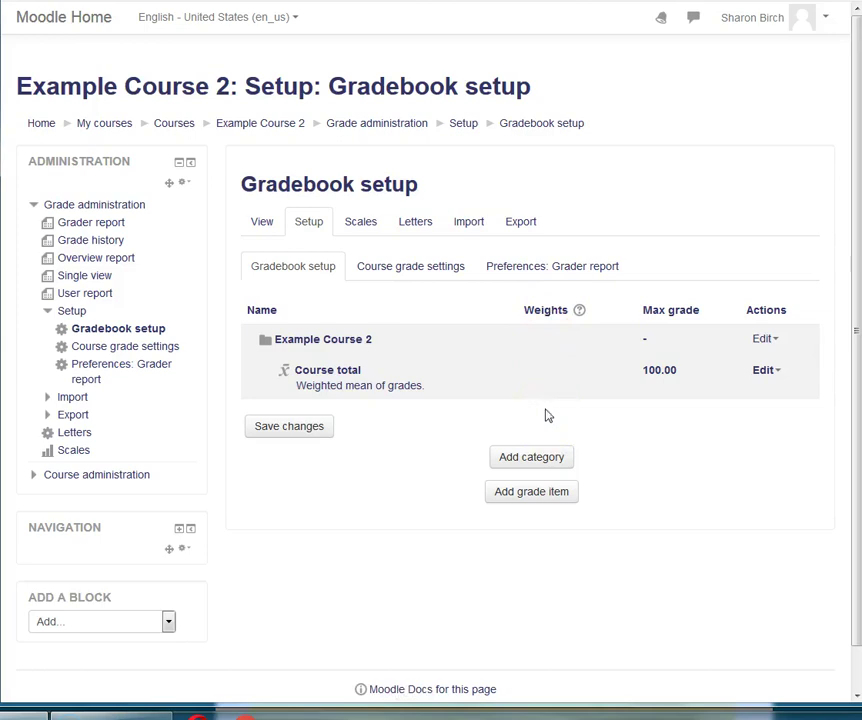
# Examine the aggregation choices and category total settings of the top-level Example Course 2 category, leaving without saving
pyautogui.click(765, 340)
pyautogui.click(783, 362)
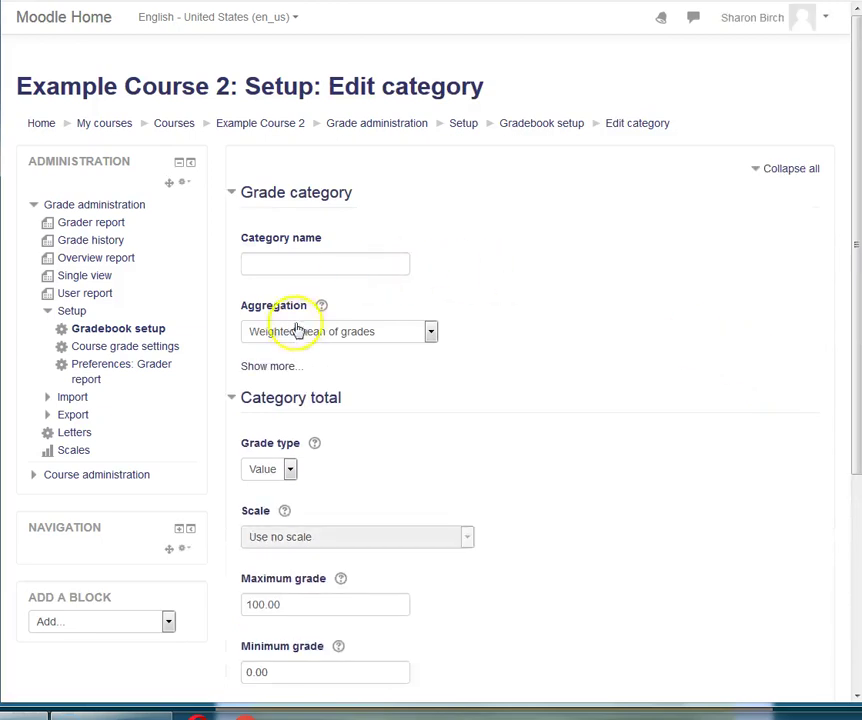
pyautogui.click(432, 332)
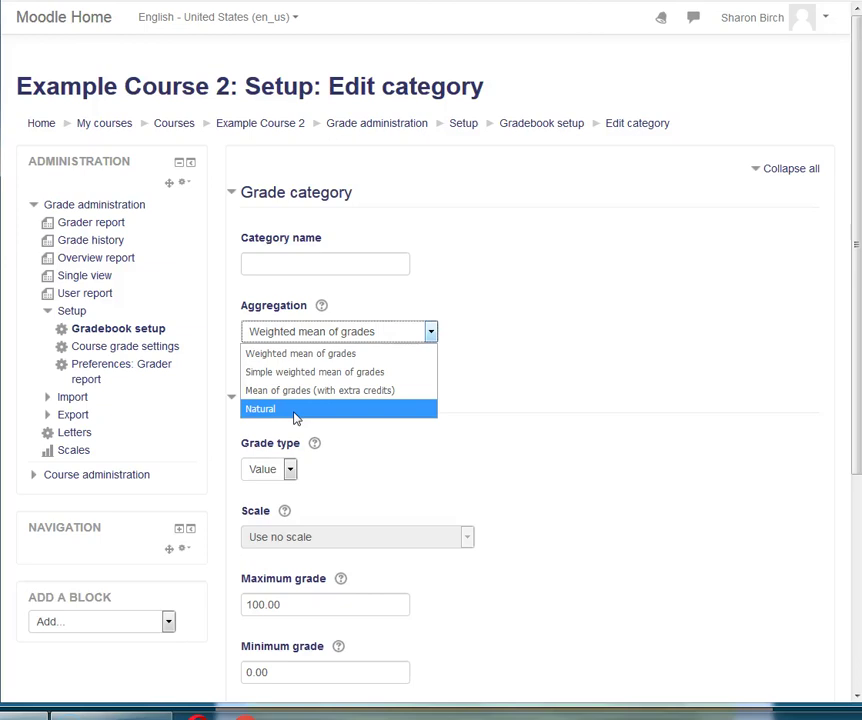
pyautogui.click(325, 355)
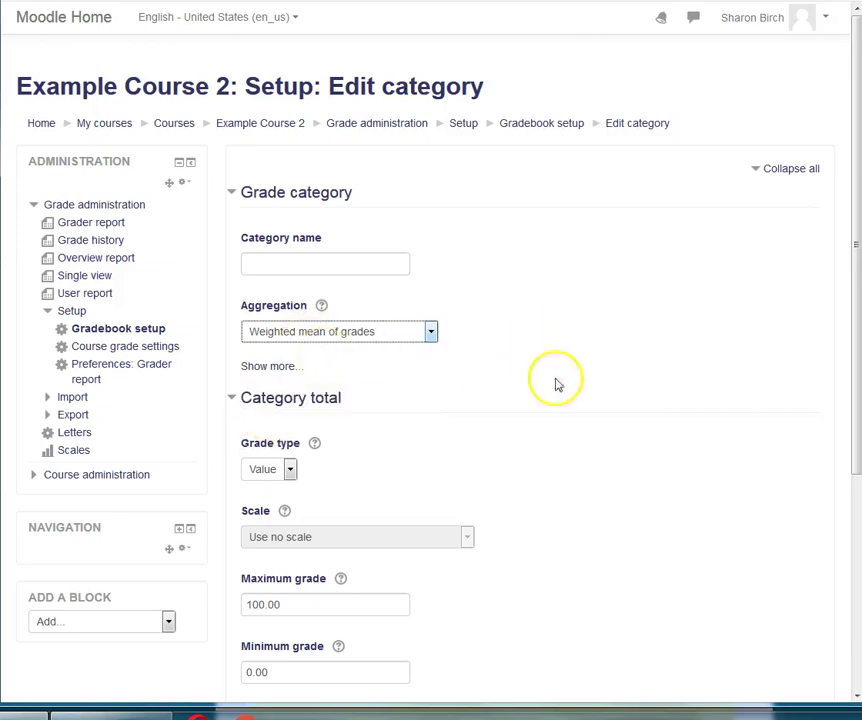
pyautogui.scroll(-3, 587, 385)
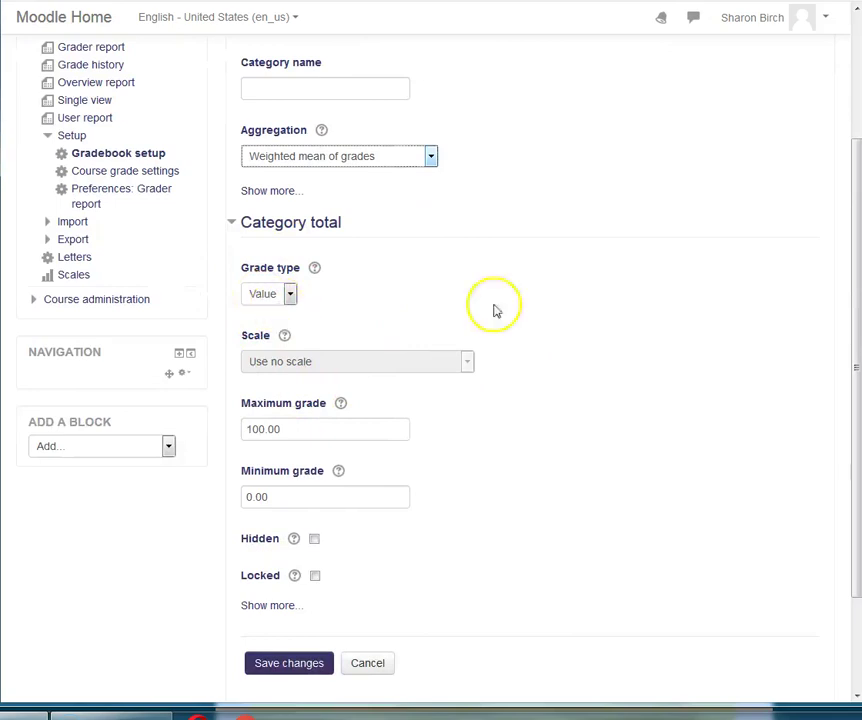
pyautogui.scroll(-3, 645, 510)
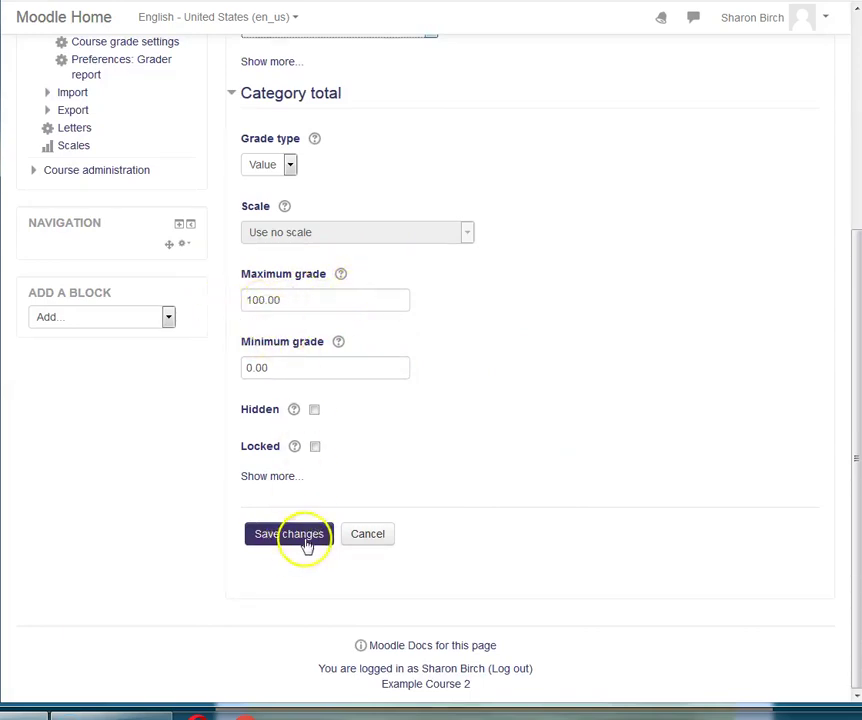
pyautogui.click(368, 535)
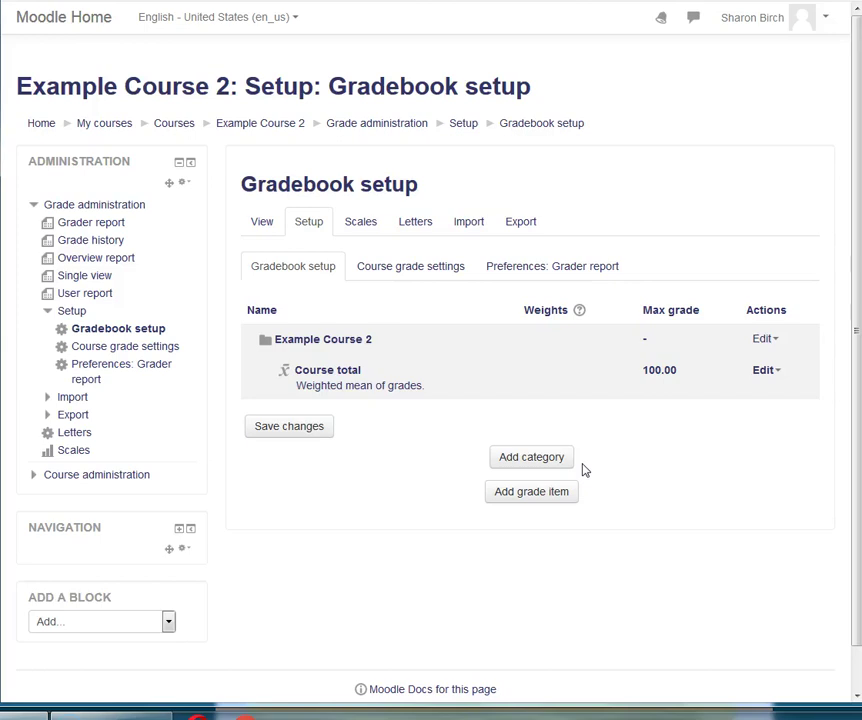
# Start a new grade category named Homework with its aggregation set to Simple weighted mean of grades
pyautogui.click(543, 461)
pyautogui.click(304, 264)
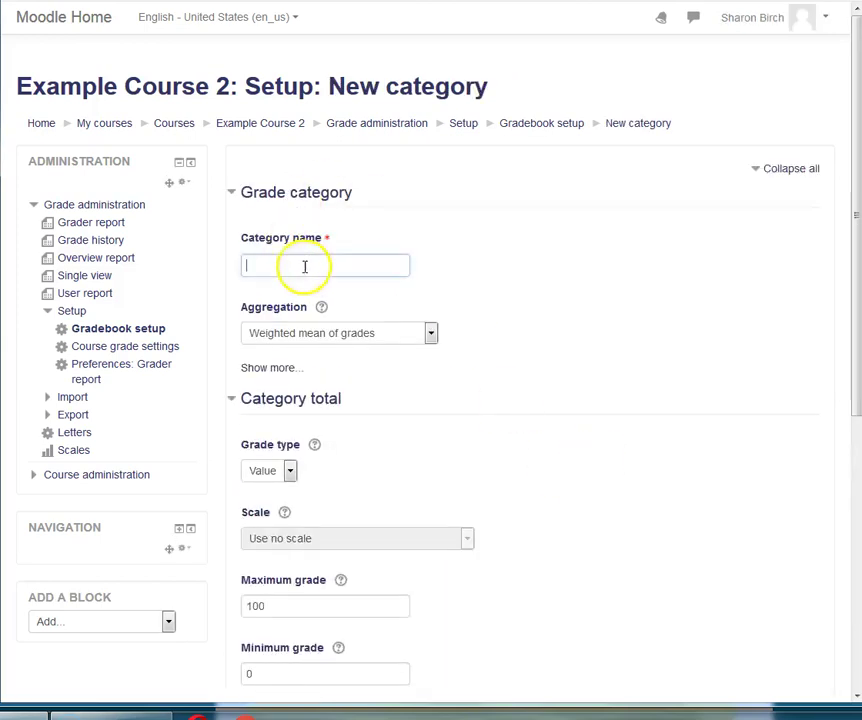
pyautogui.write('Homework')
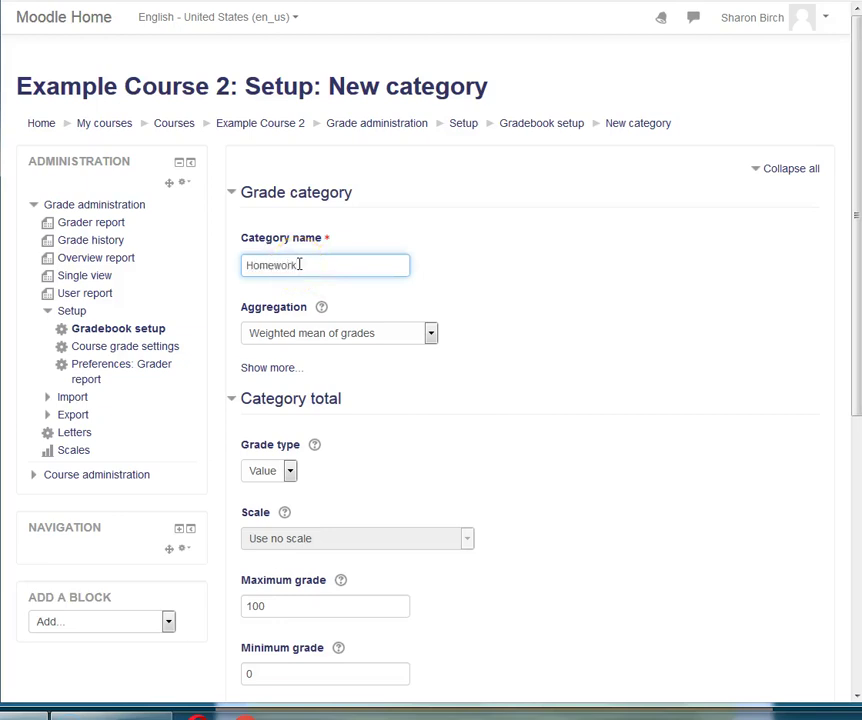
pyautogui.click(432, 341)
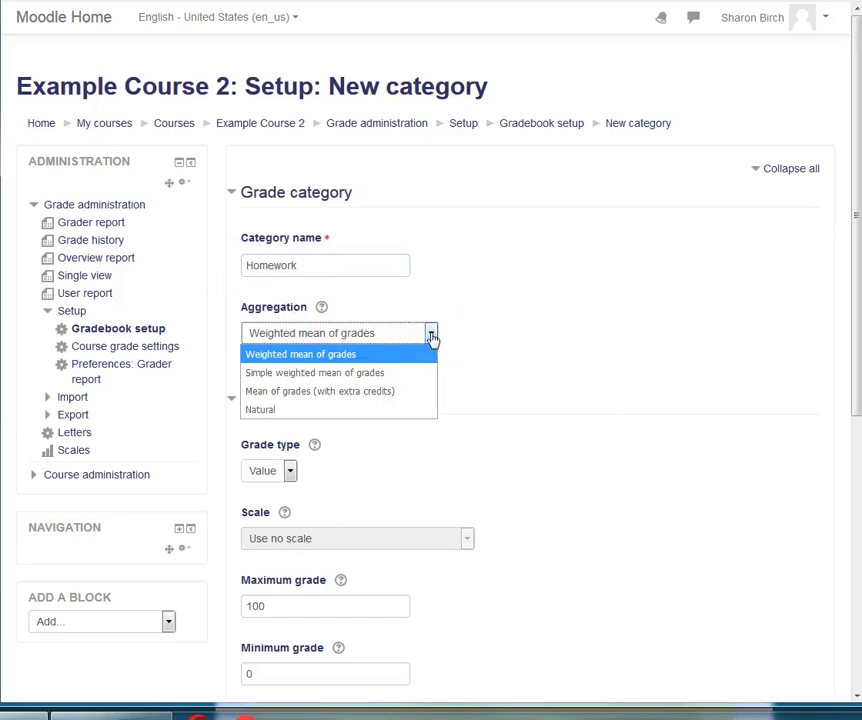
pyautogui.click(340, 376)
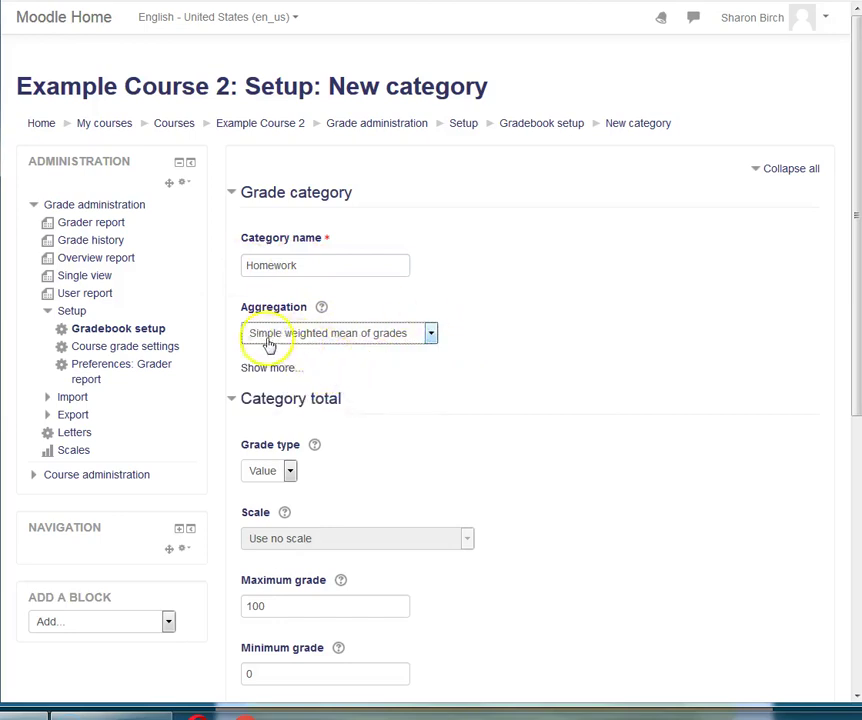
# Set the Homework category to keep the 10 highest grades and save the new category
pyautogui.click(278, 369)
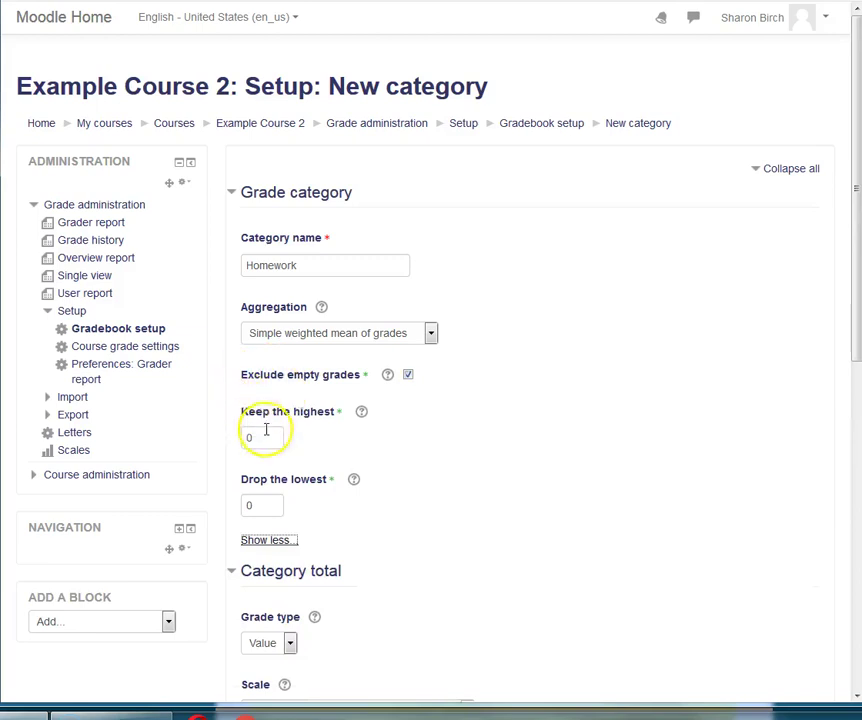
pyautogui.click(256, 505)
pyautogui.moveTo(256, 505); pyautogui.dragTo(244, 505)
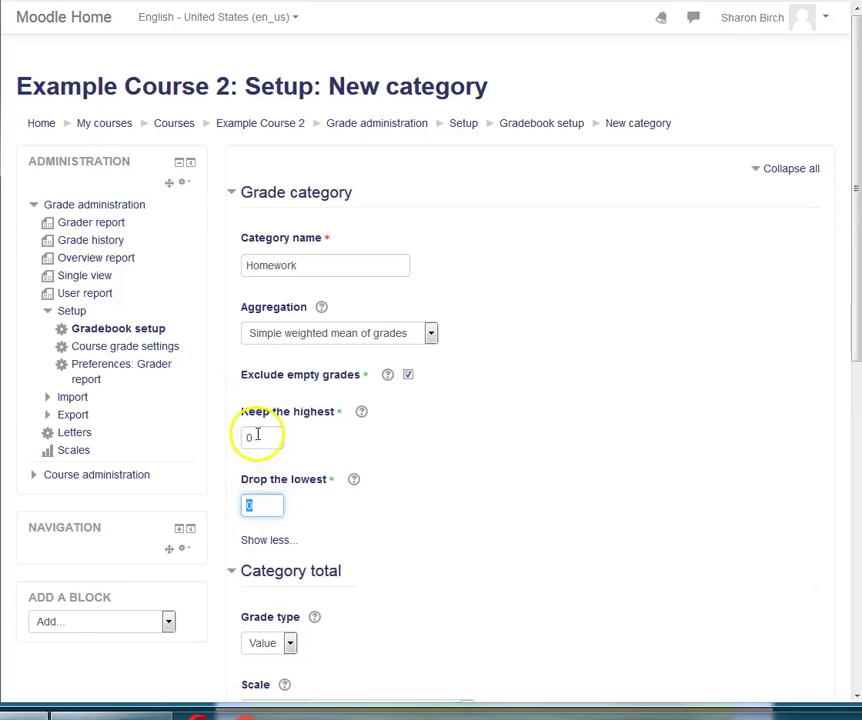
pyautogui.moveTo(257, 434); pyautogui.dragTo(246, 436)
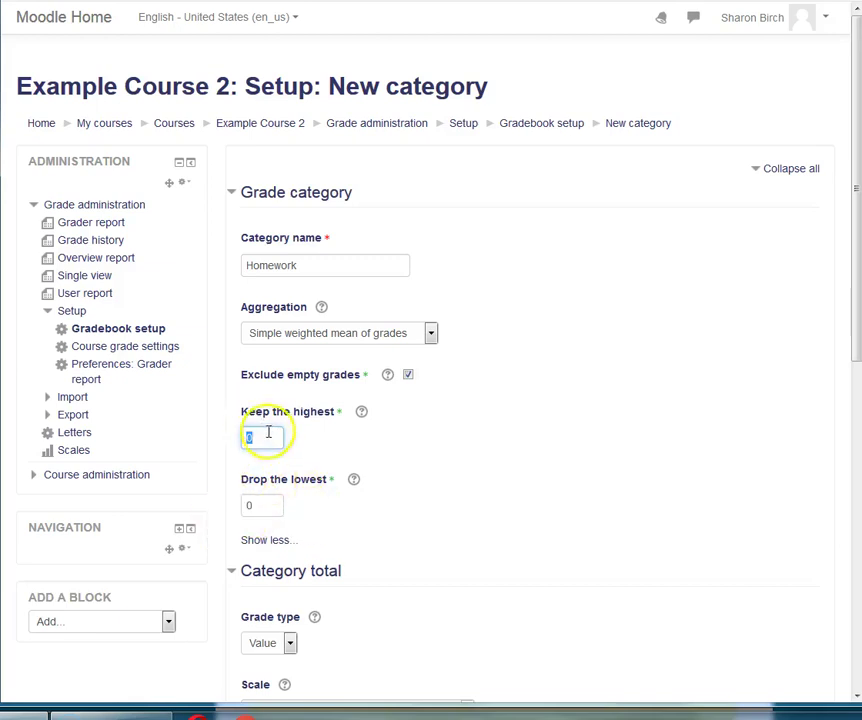
pyautogui.write('10')
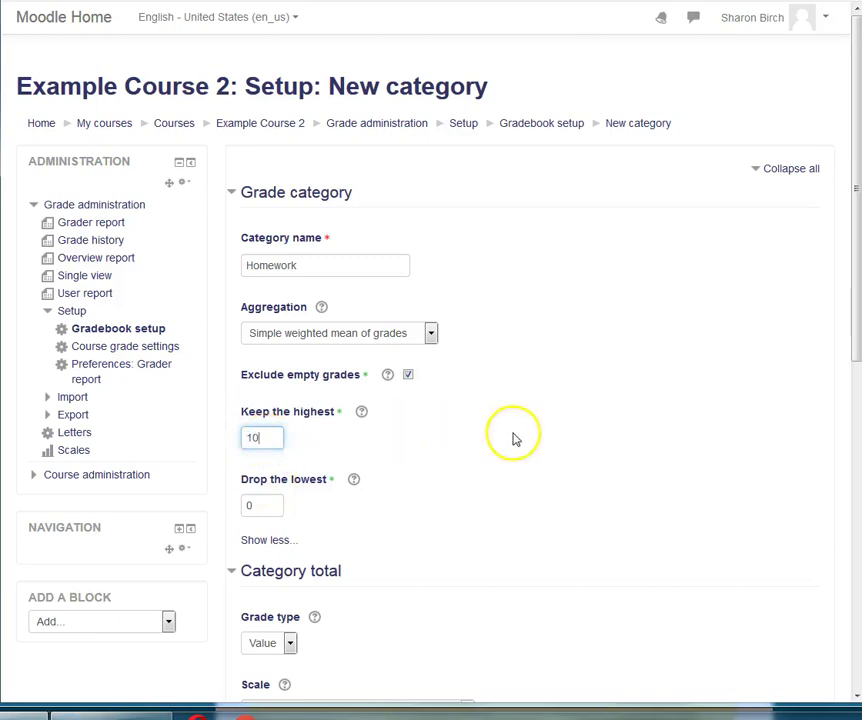
pyautogui.click(581, 431)
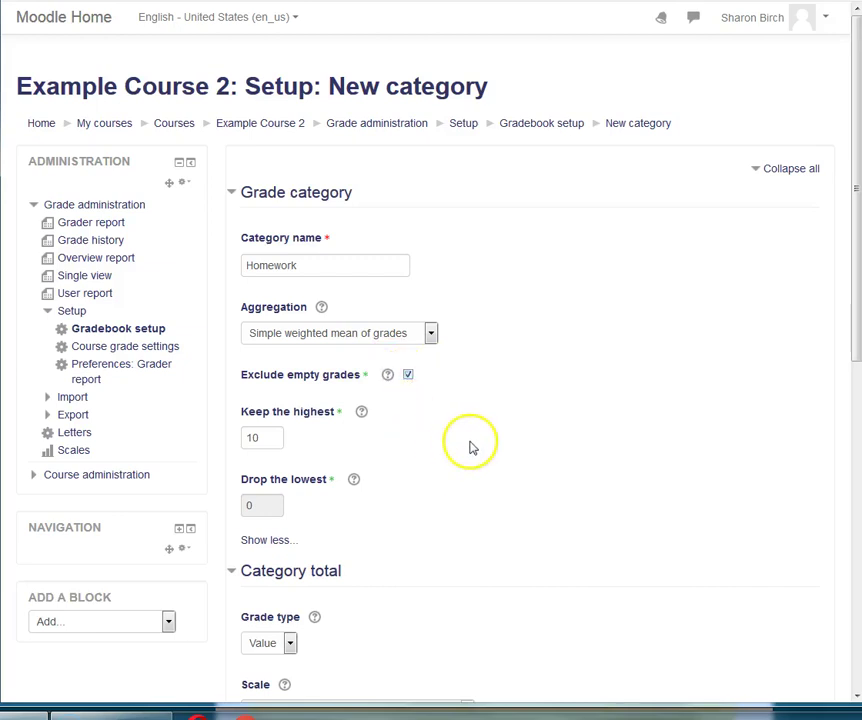
pyautogui.scroll(-1, 487, 427)
pyautogui.scroll(-5, 487, 420)
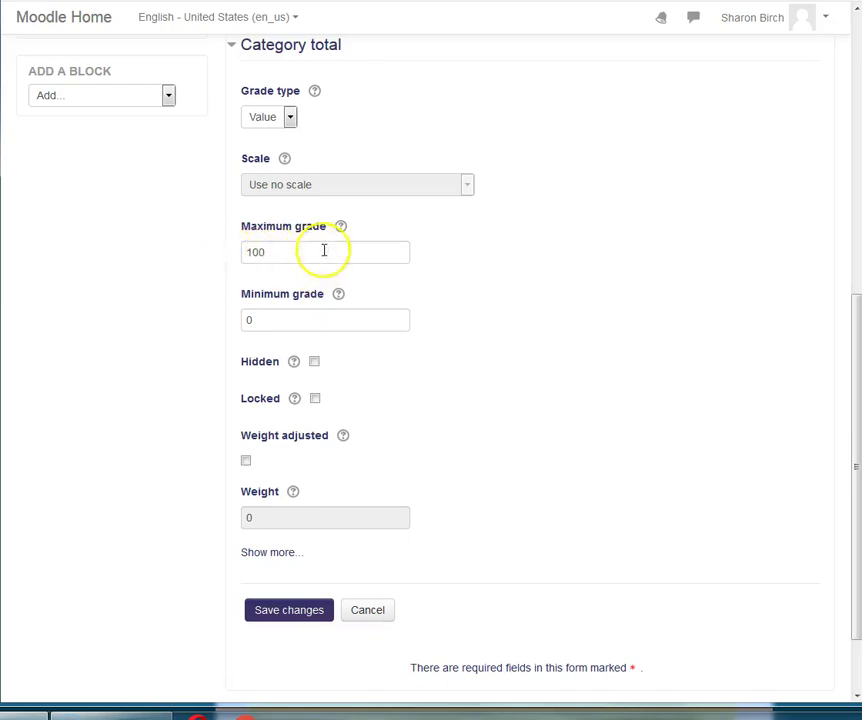
pyautogui.scroll(5, 431, 616)
pyautogui.scroll(-5, 404, 612)
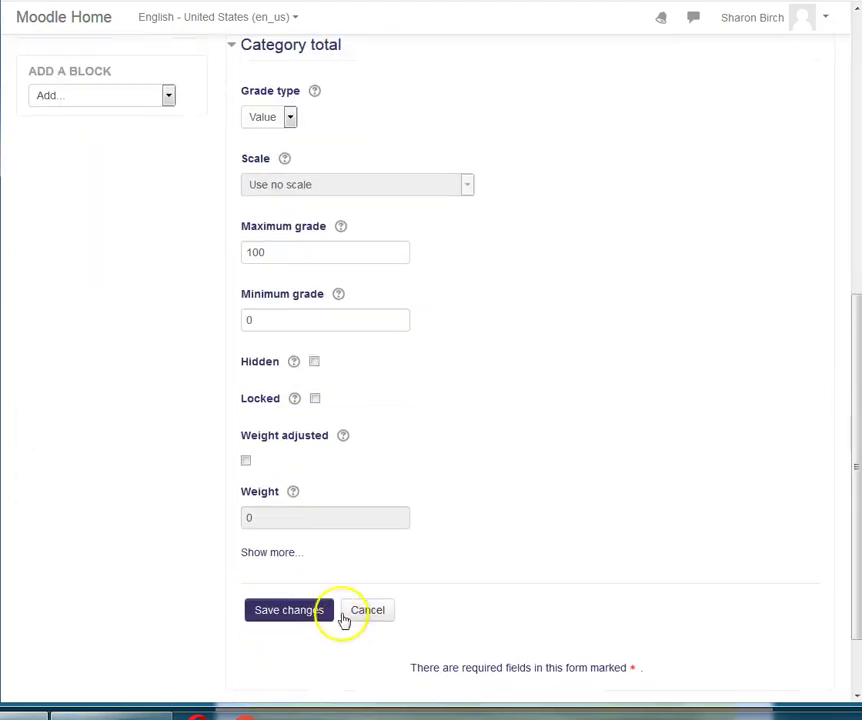
pyautogui.click(310, 614)
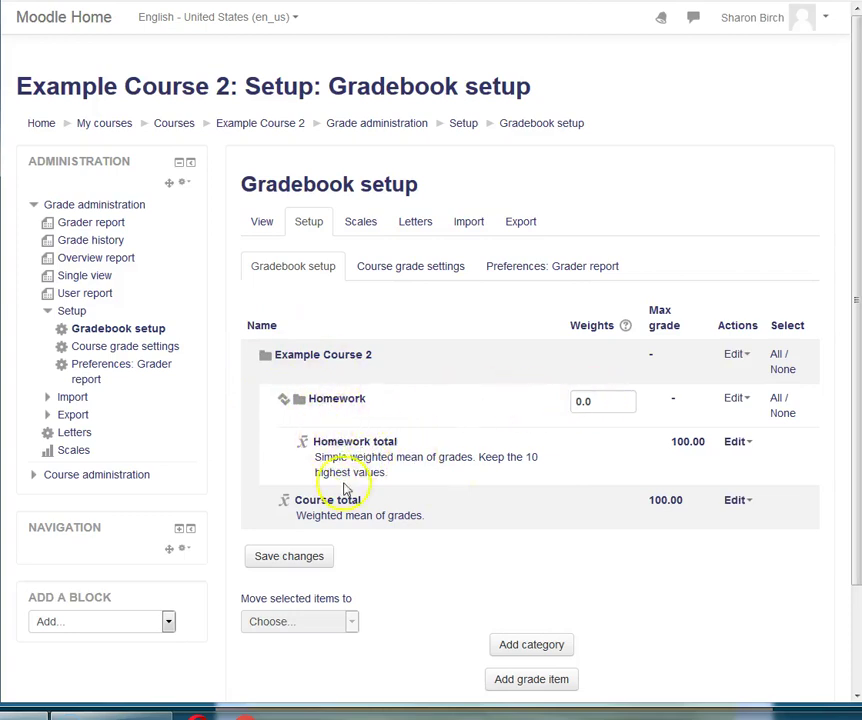
# Set the Homework category's weight to 10 and save the gradebook changes
pyautogui.scroll(-1, 476, 481)
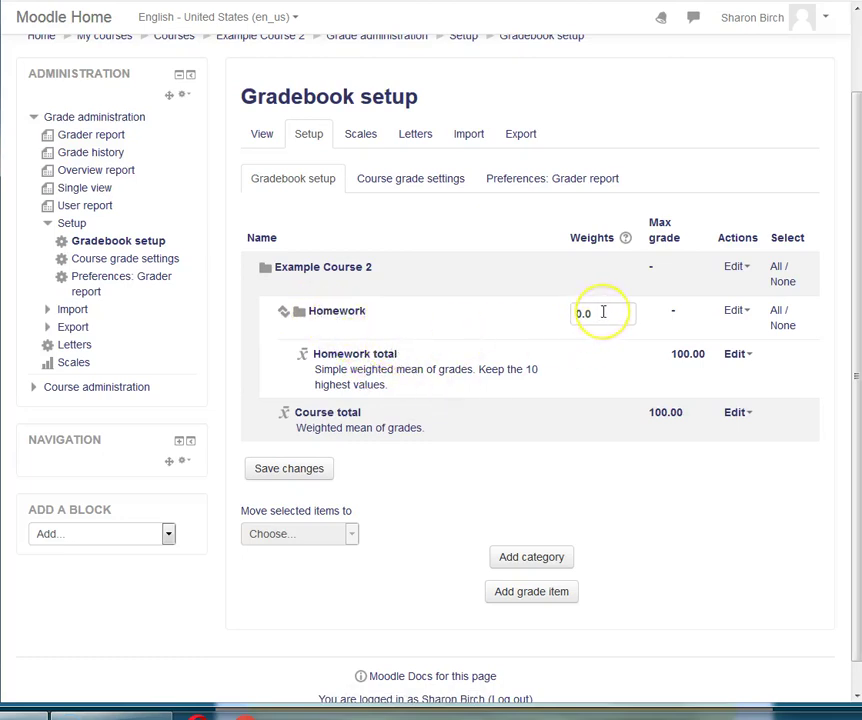
pyautogui.moveTo(603, 312); pyautogui.dragTo(558, 312)
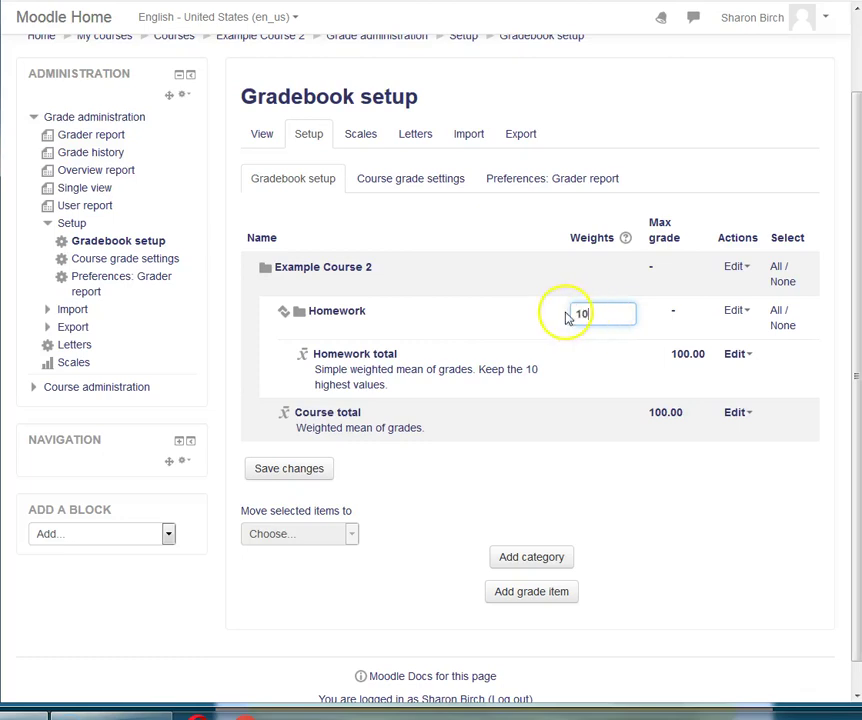
pyautogui.click(279, 474)
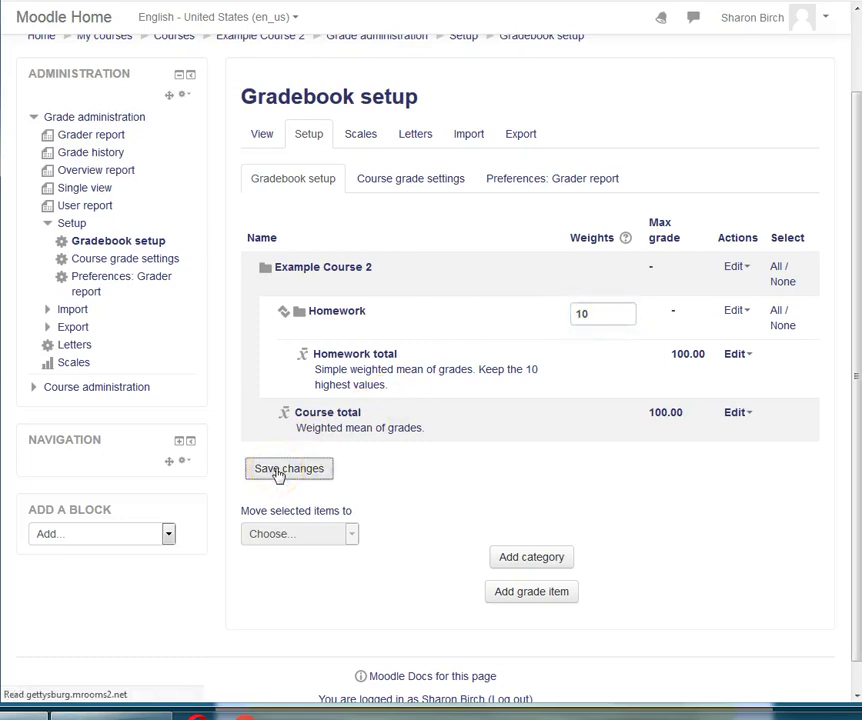
# Add a grade item named HW1 to the Homework grade category and save it
pyautogui.scroll(-2, 600, 458)
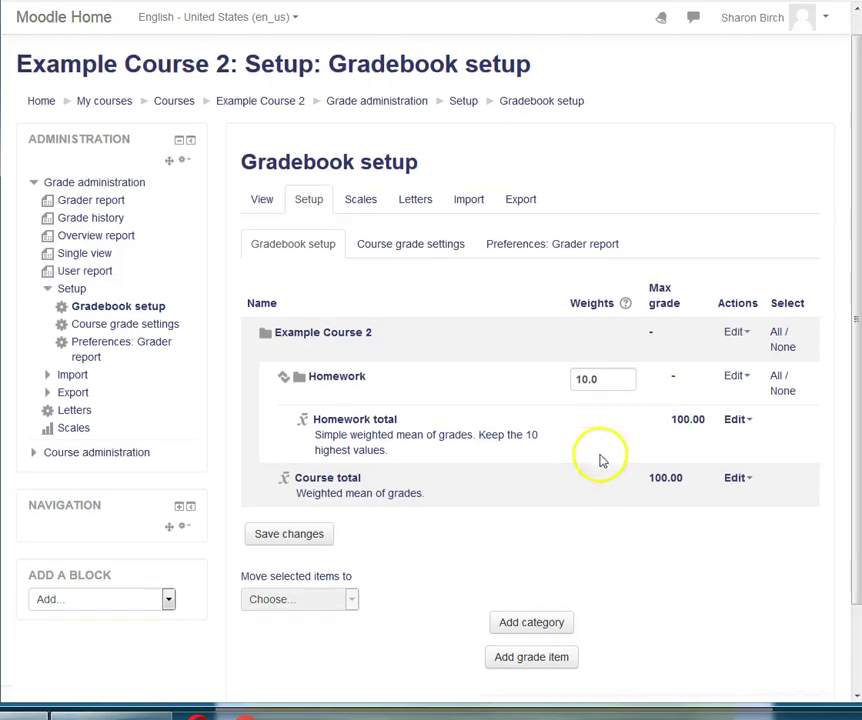
pyautogui.click(538, 594)
pyautogui.click(365, 264)
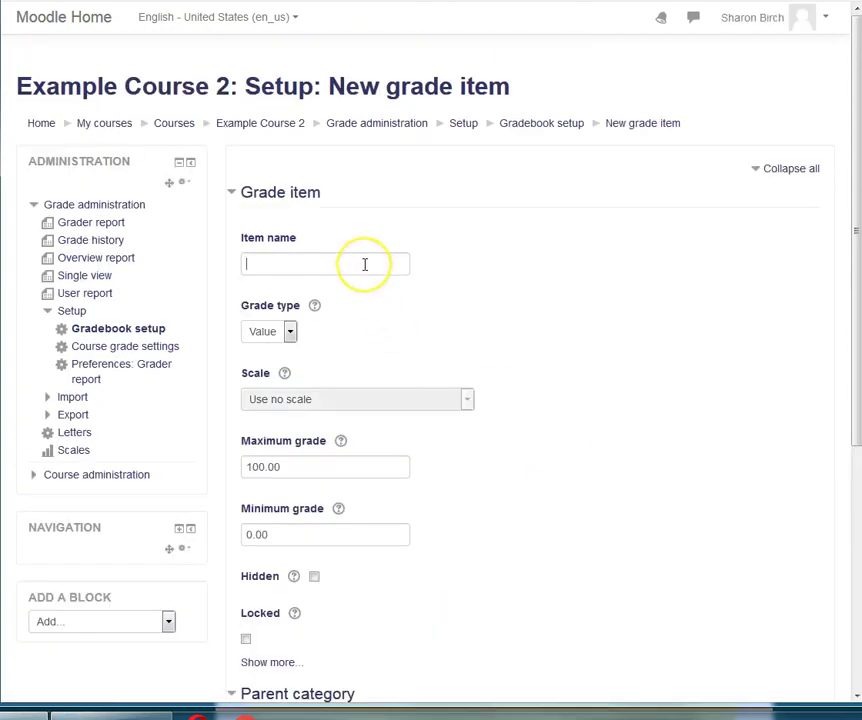
pyautogui.write('HW1')
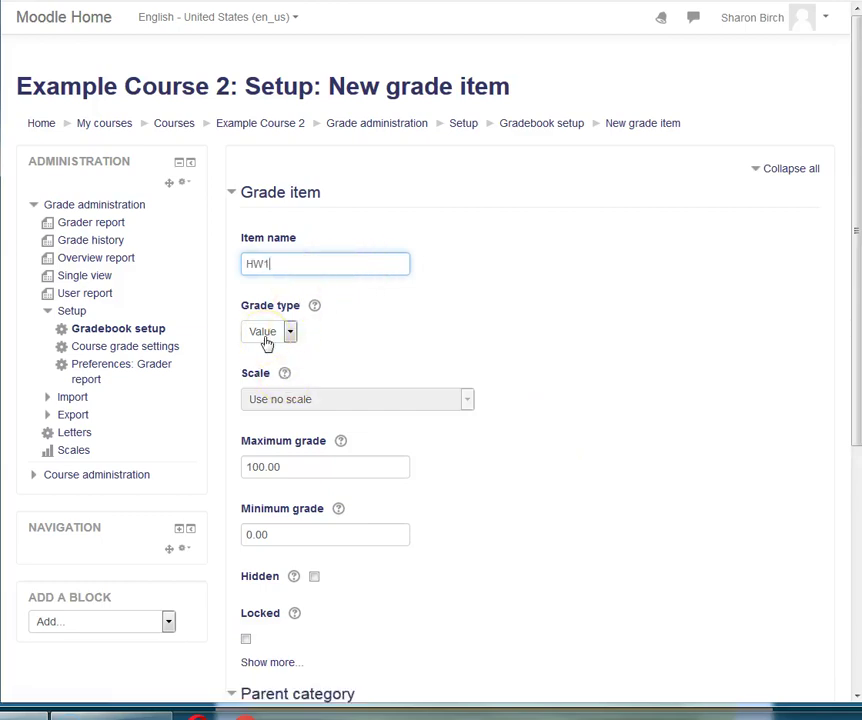
pyautogui.scroll(-3, 289, 290)
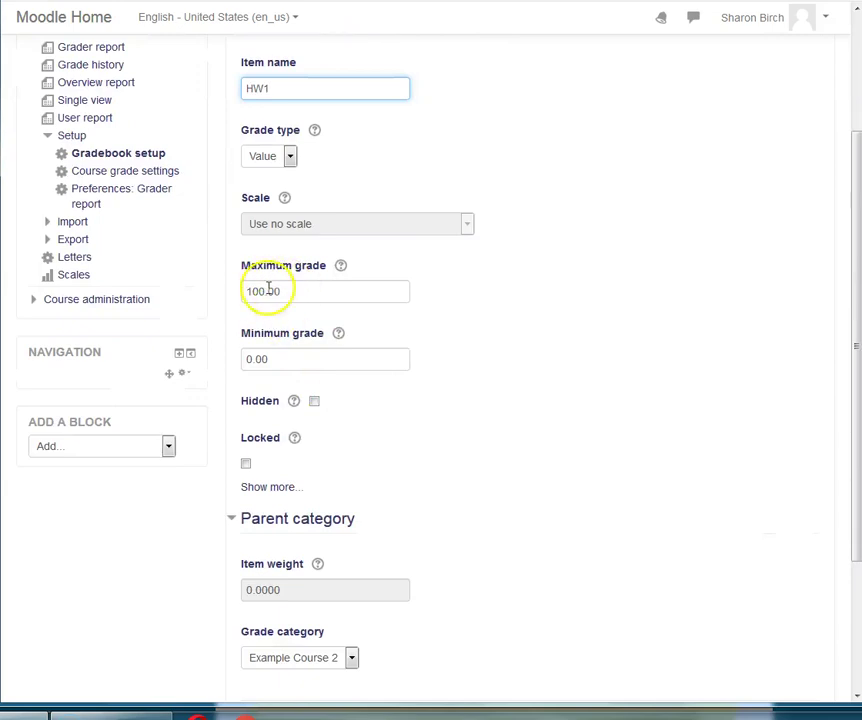
pyautogui.scroll(-3, 545, 467)
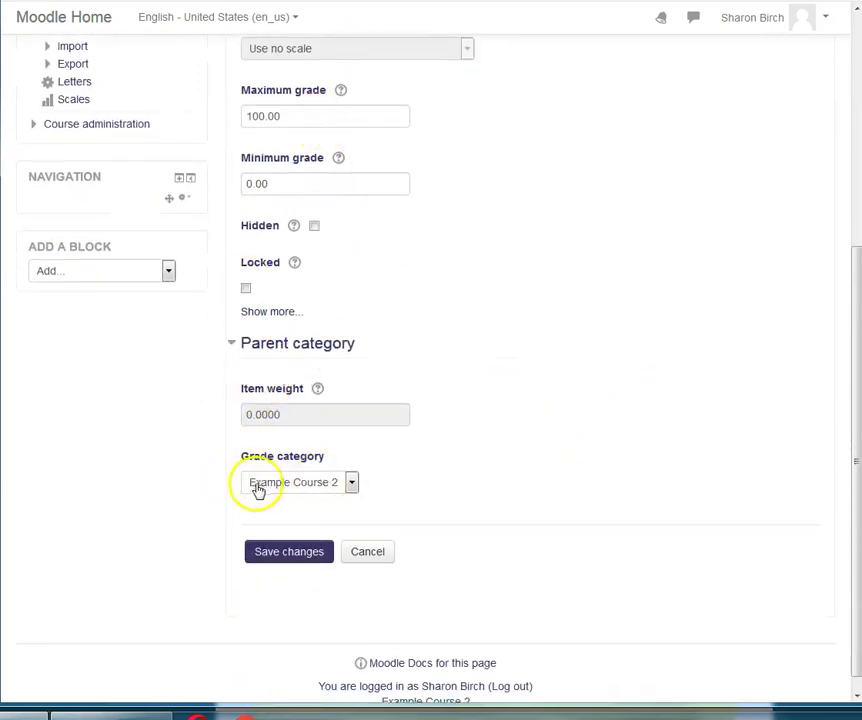
pyautogui.click(355, 486)
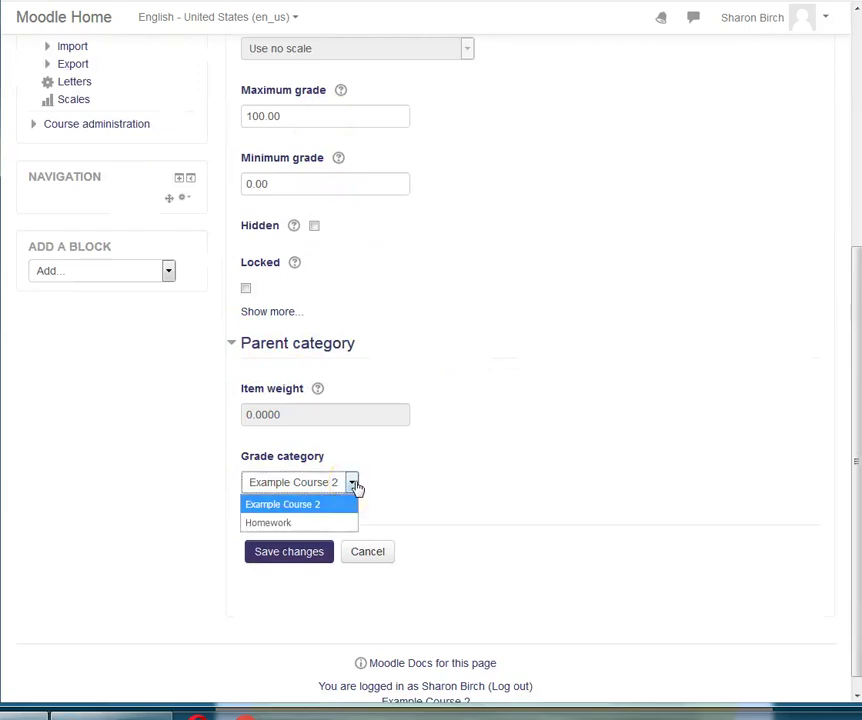
pyautogui.click(278, 528)
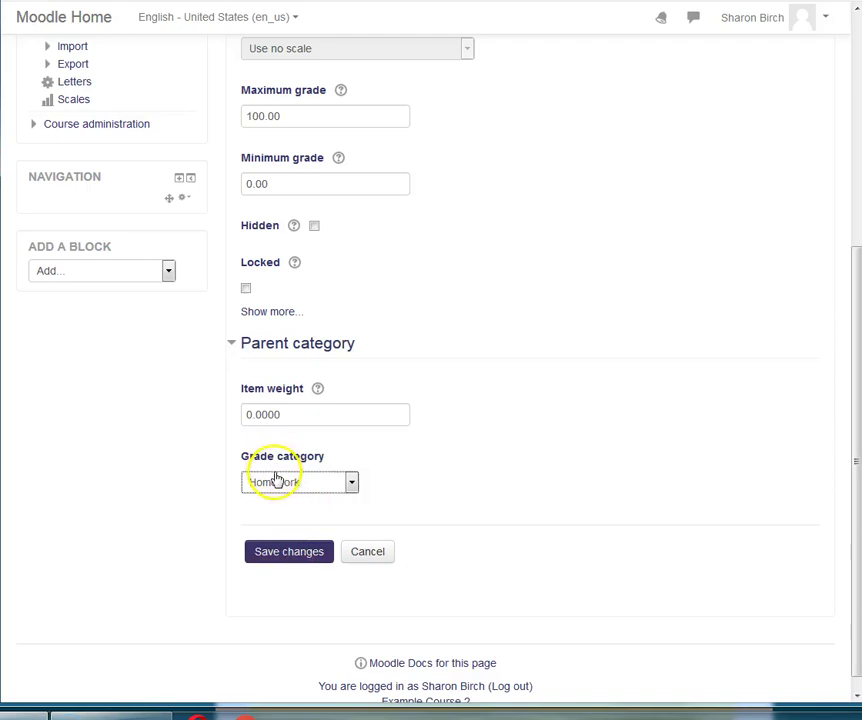
pyautogui.click(298, 556)
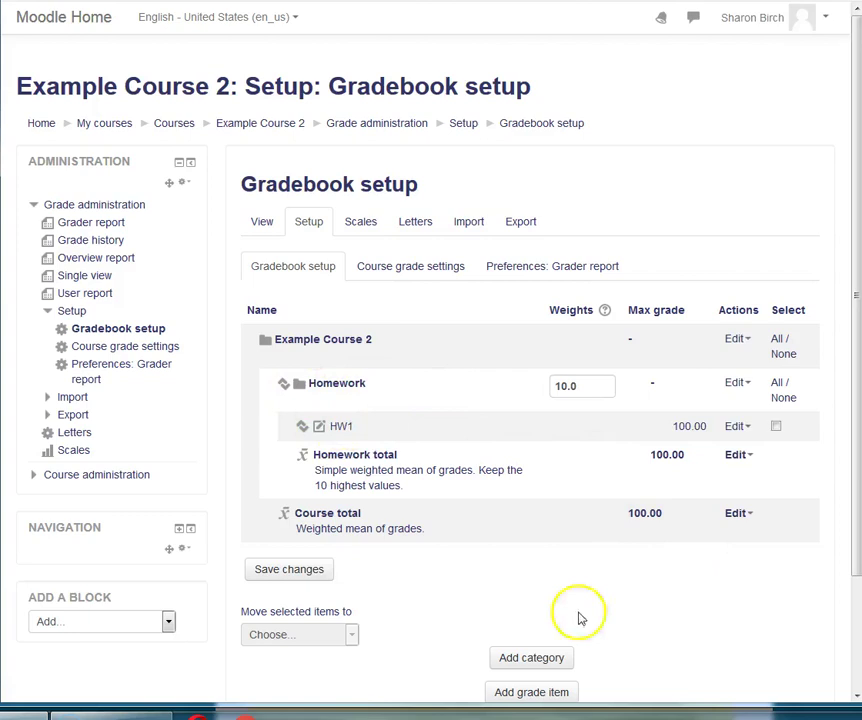
# Add a grade item named Final exam directly under the Example Course 2 category and save it
pyautogui.click(565, 692)
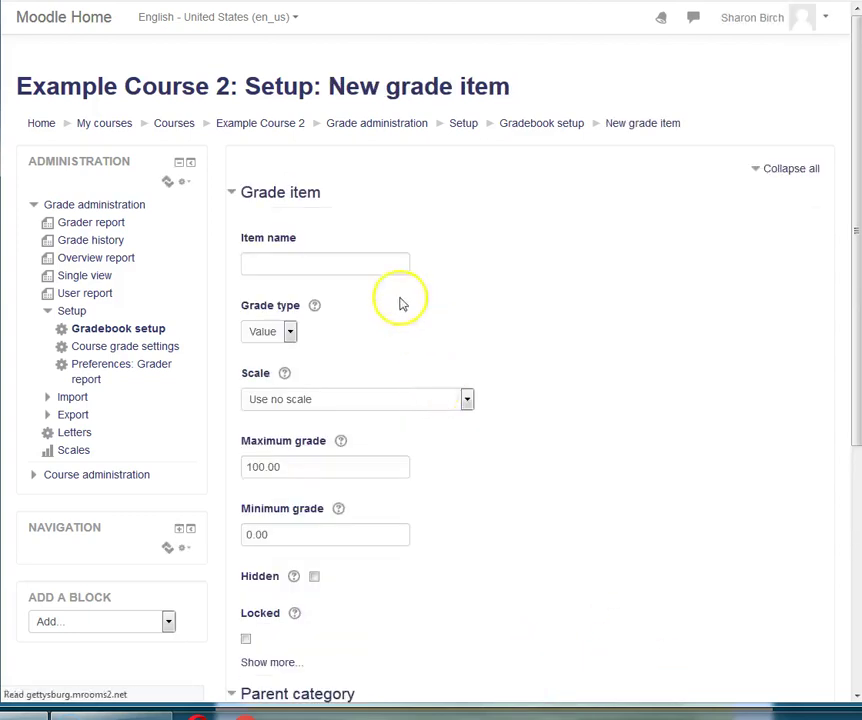
pyautogui.click(329, 266)
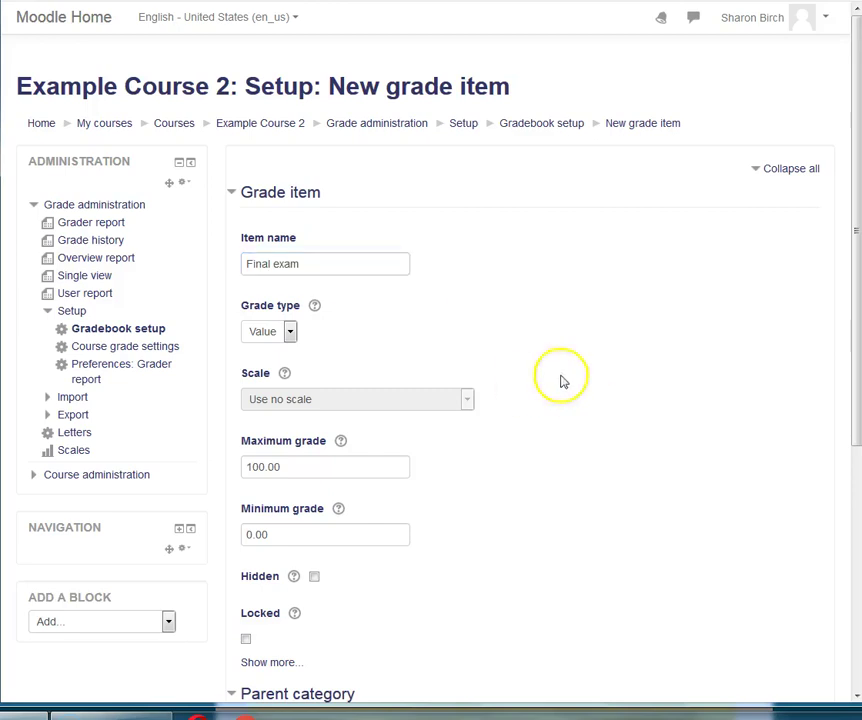
pyautogui.scroll(-3, 370, 525)
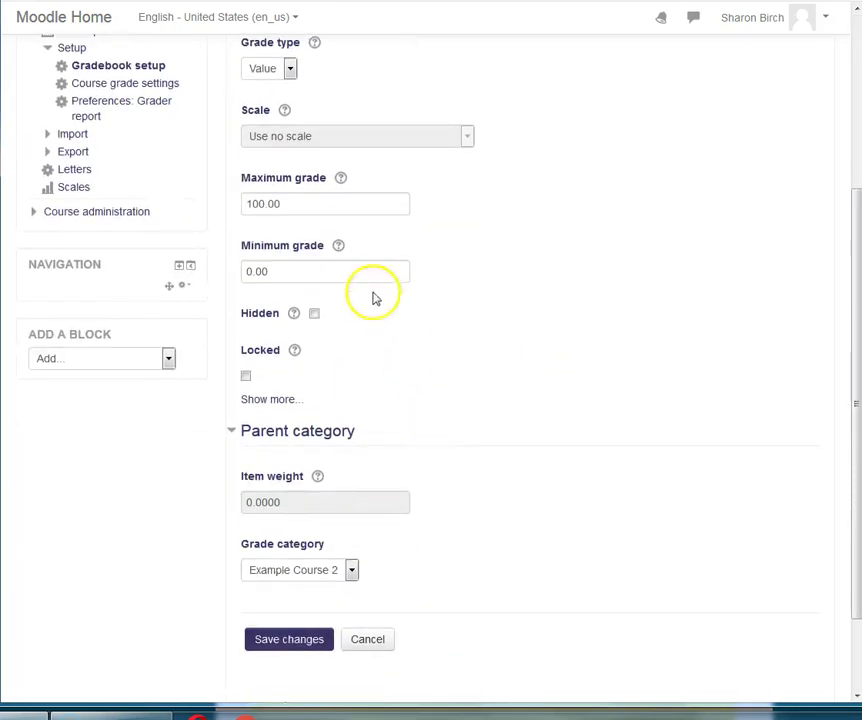
pyautogui.click(304, 645)
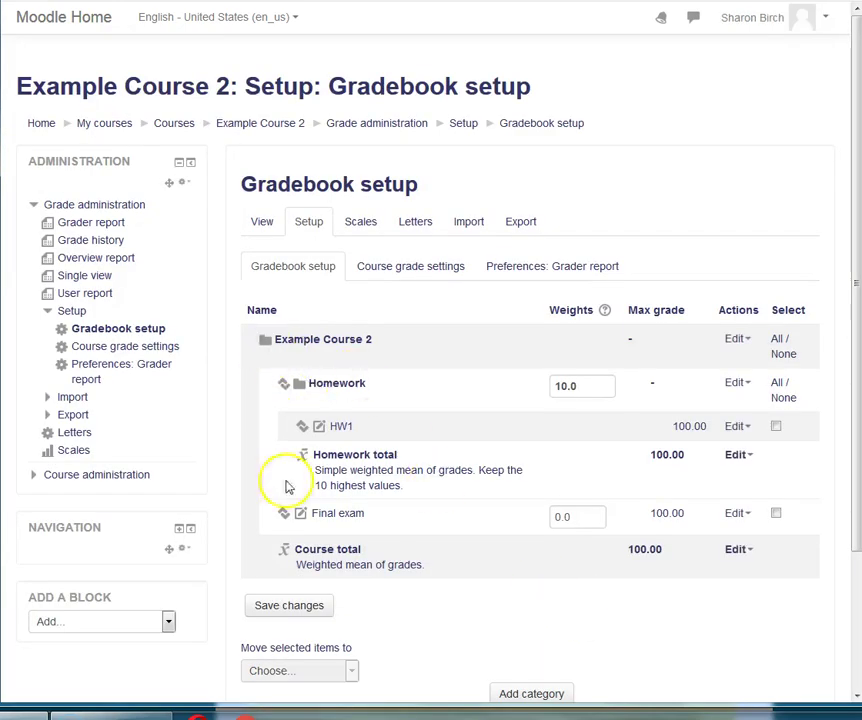
# Set the Final exam's weight to 15 and save the gradebook changes
pyautogui.doubleClick(560, 516)
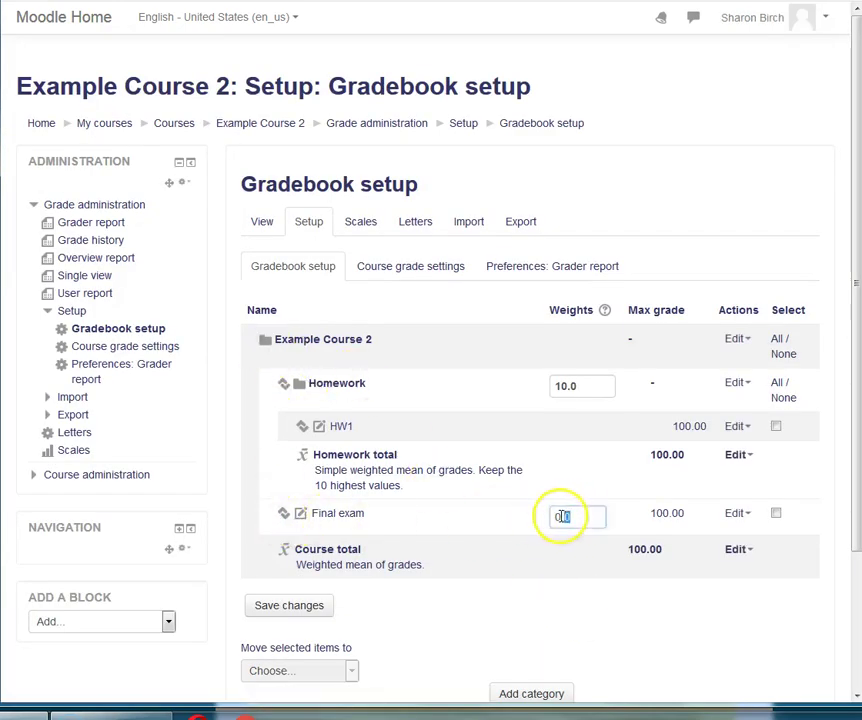
pyautogui.click(289, 612)
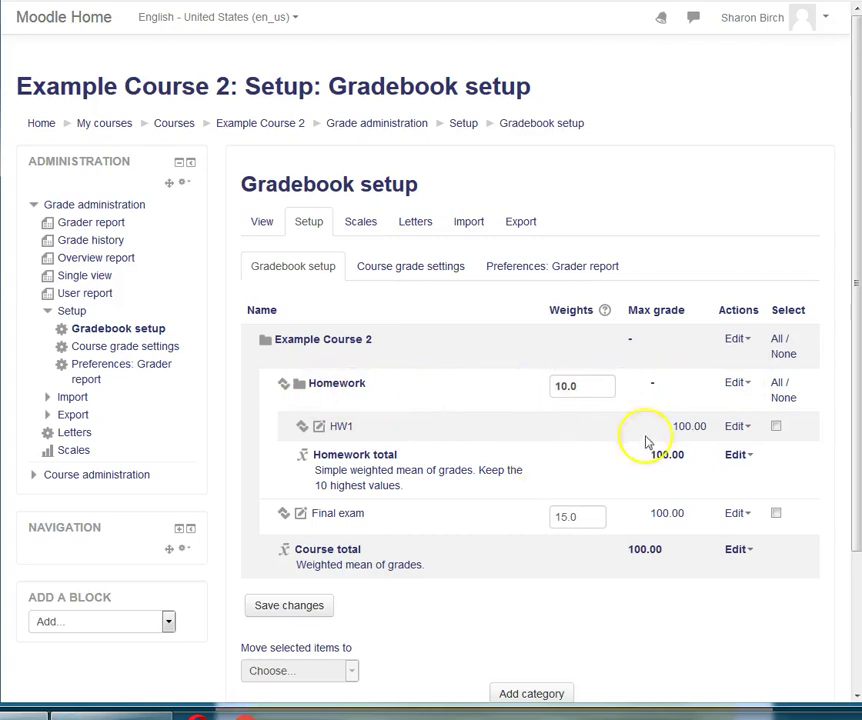
pyautogui.click(737, 383)
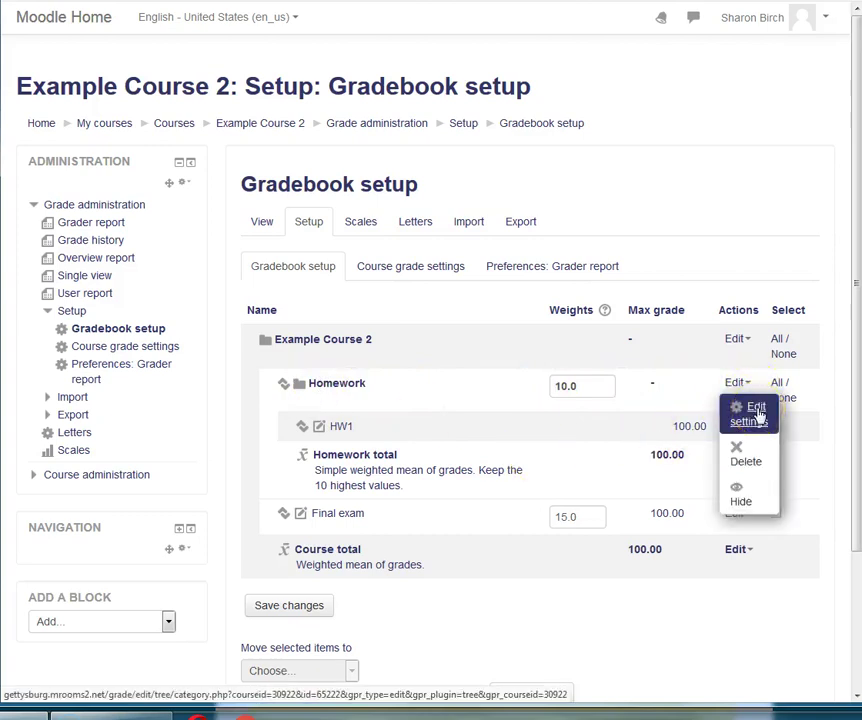
pyautogui.click(740, 457)
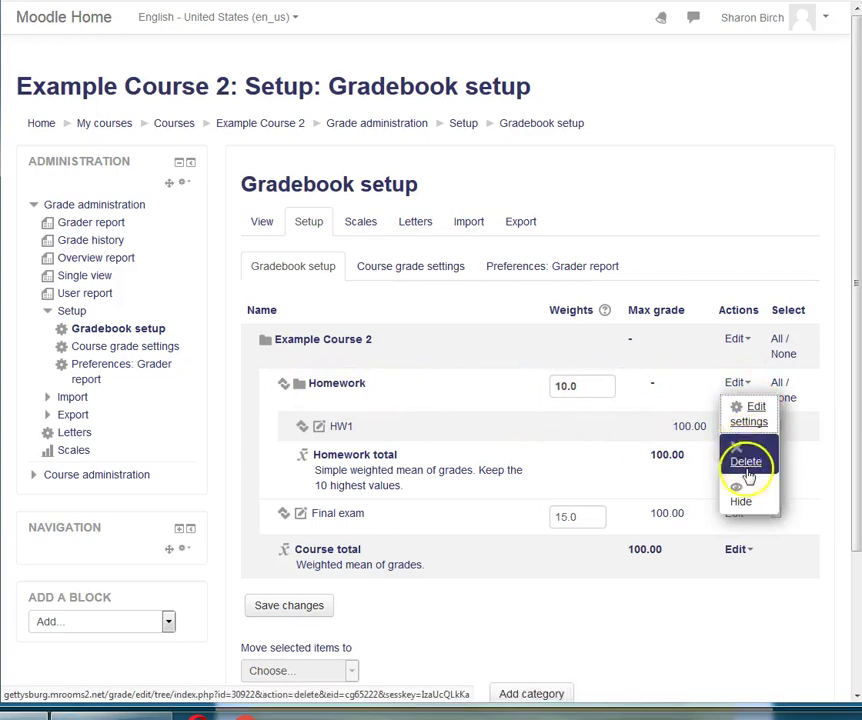
pyautogui.click(689, 371)
# Hide the Course total in the gradebook setup and show it again
pyautogui.click(740, 550)
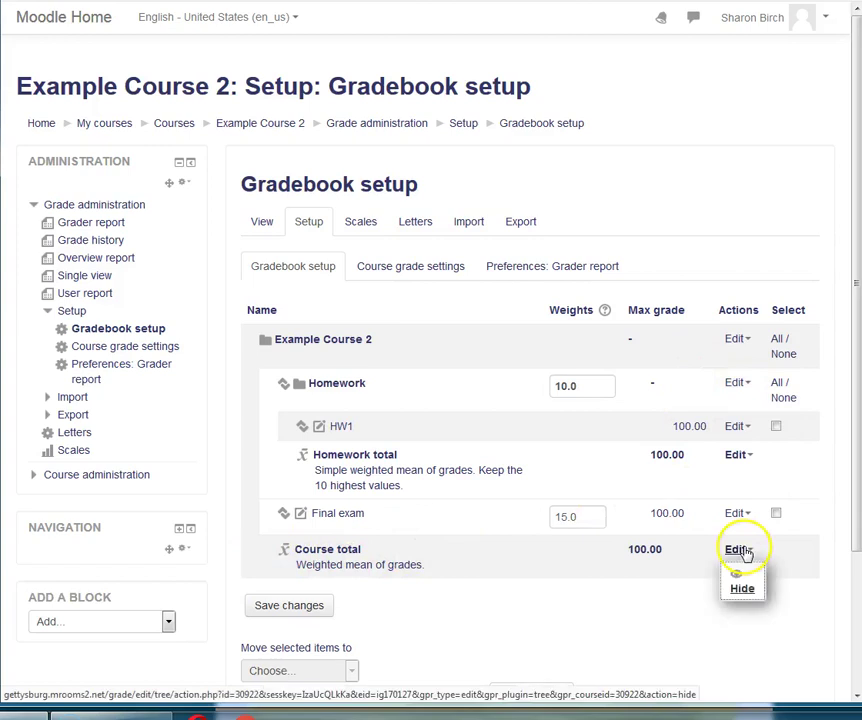
pyautogui.click(738, 590)
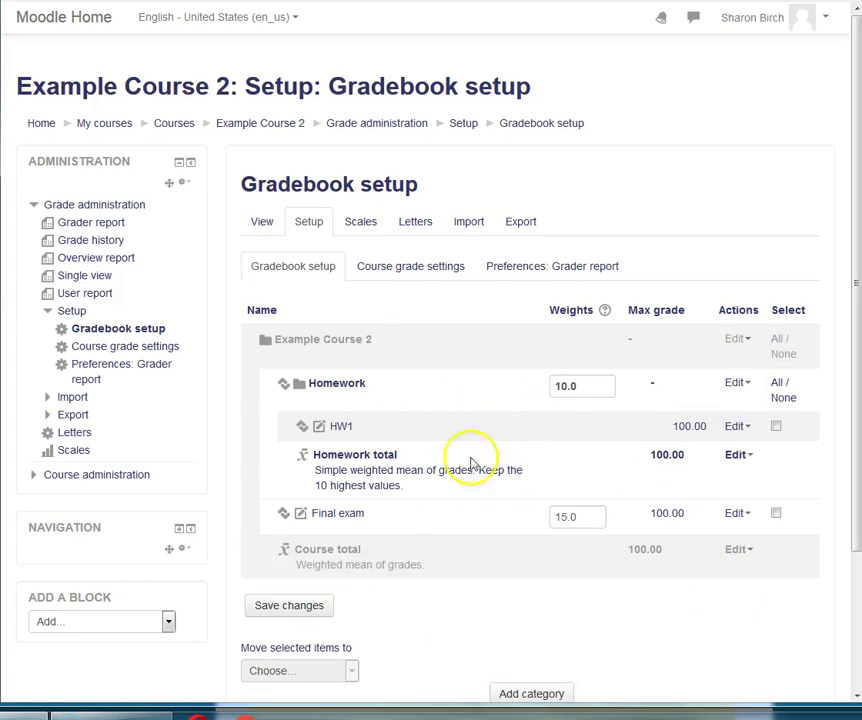
pyautogui.click(746, 555)
pyautogui.click(743, 589)
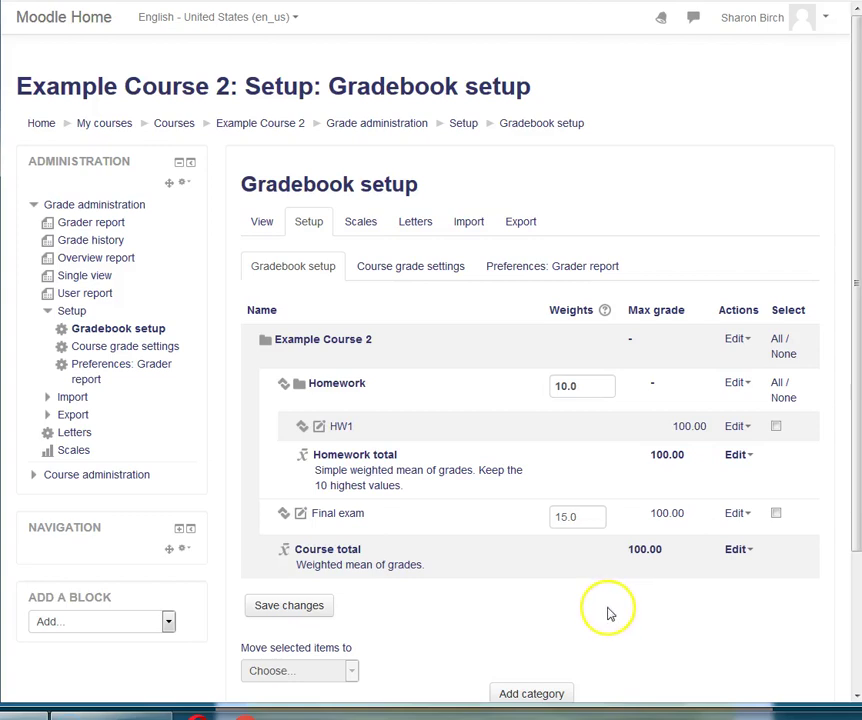
# Open the Grader report for Example Course 2 and review its grade columns through to the Course total
pyautogui.scroll(-2, 600, 600)
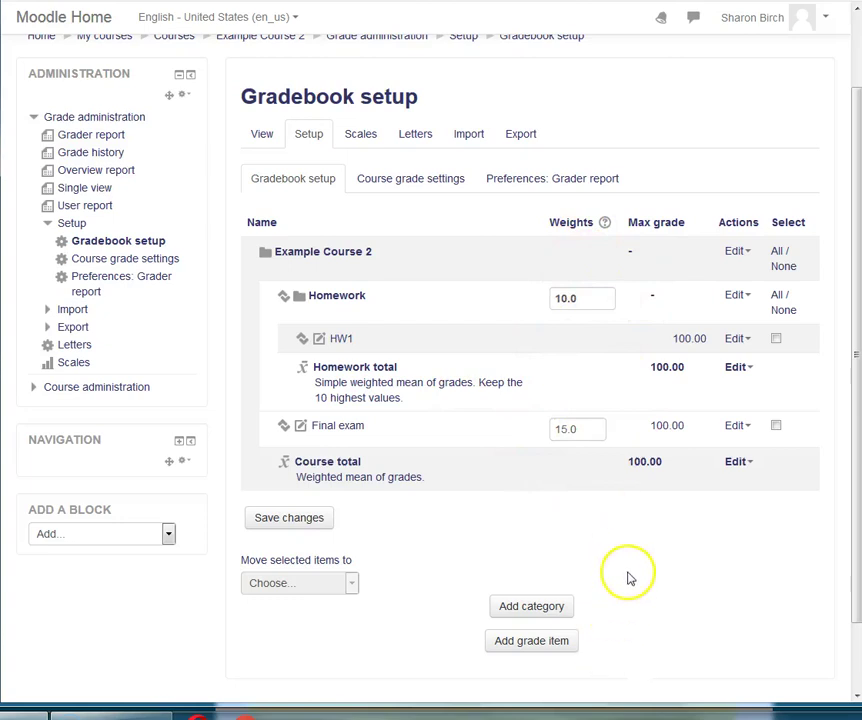
pyautogui.click(262, 136)
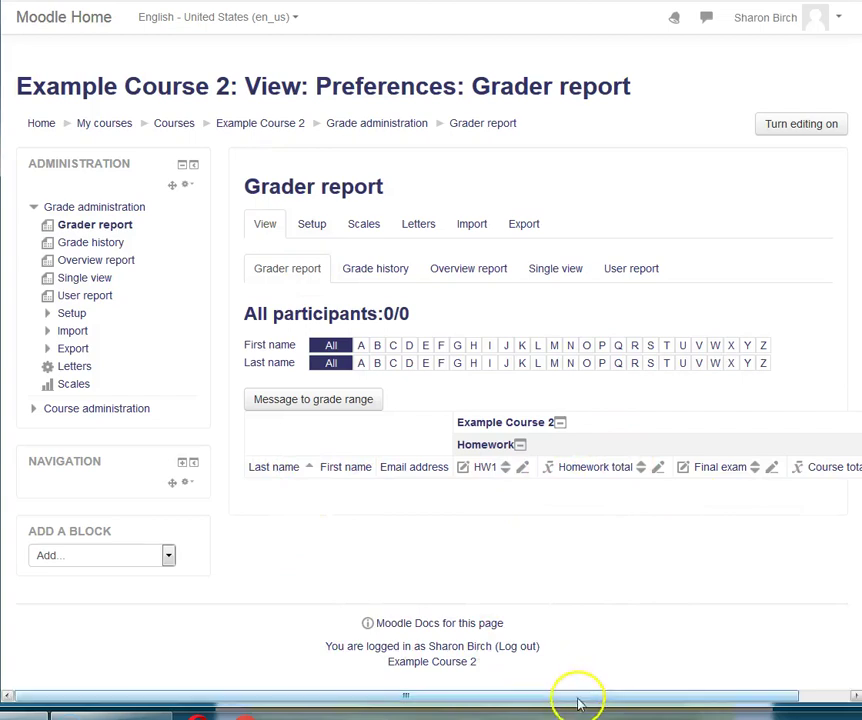
pyautogui.moveTo(578, 703); pyautogui.dragTo(660, 700)
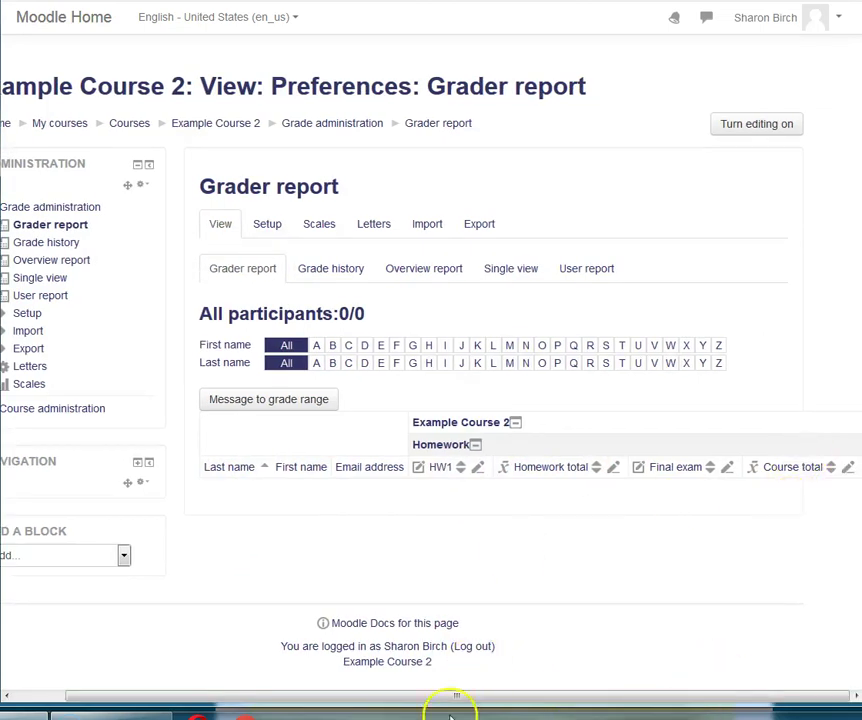